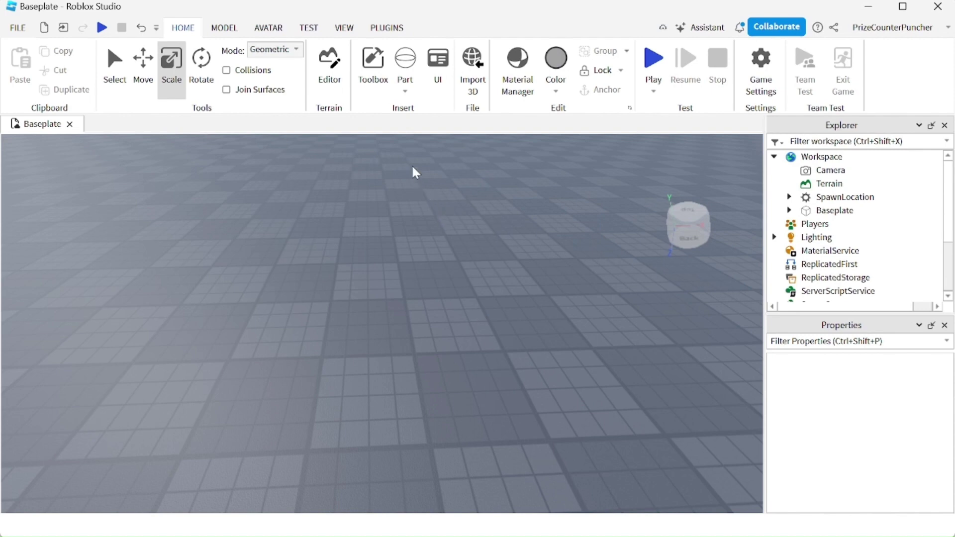
Step: Search the Toolbox models for 'wooden sticks' and insert the first Wooden Stick result
{"action": "left_click", "coordinate": [373, 64]}
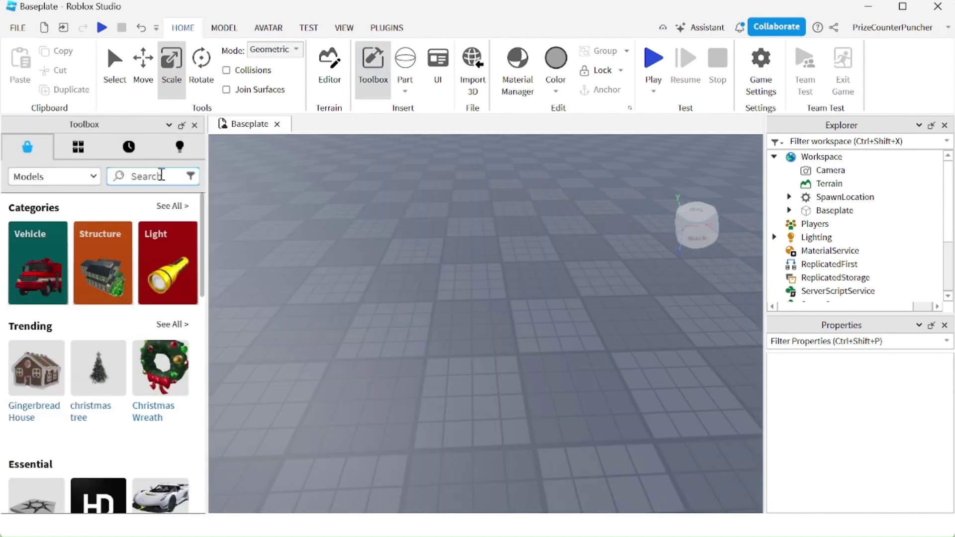
{"action": "left_click", "coordinate": [161, 175]}
{"action": "type", "text": "wooden"}
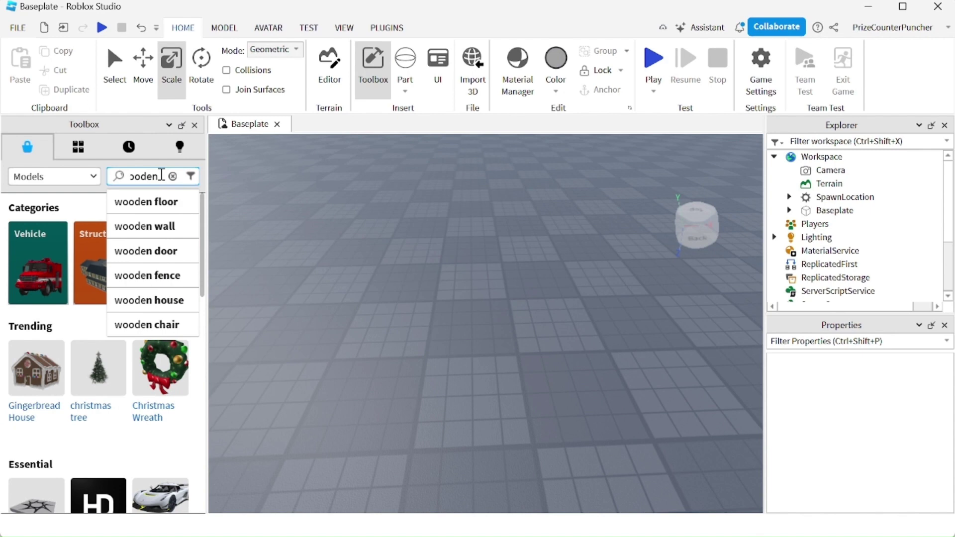
{"action": "type", "text": " sticks"}
{"action": "key", "text": "Return"}
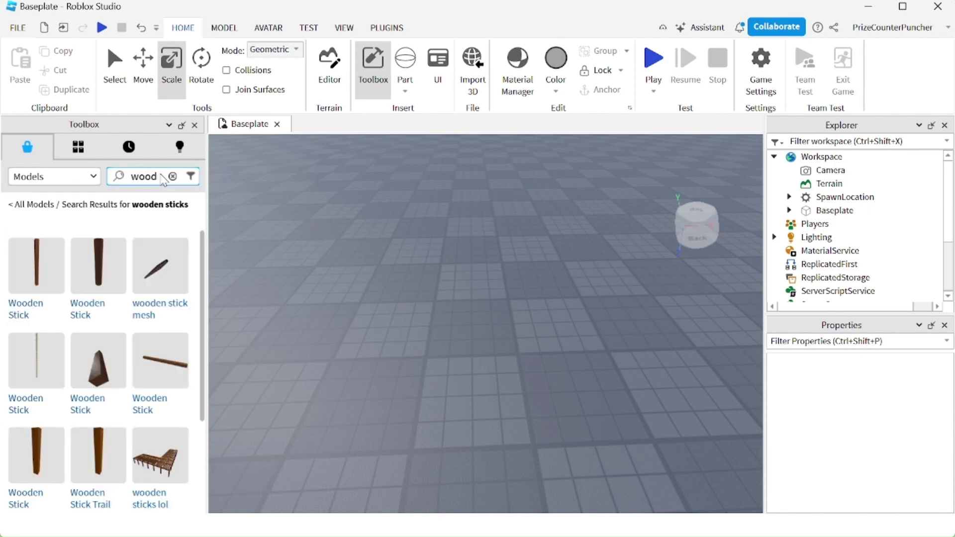
{"action": "mouse_move", "coordinate": [36, 265]}
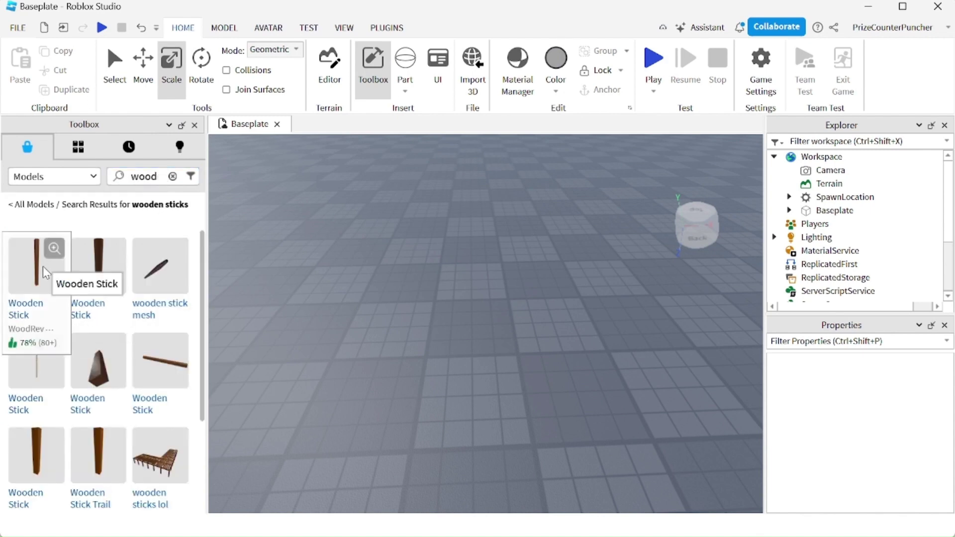
{"action": "left_click", "coordinate": [44, 272]}
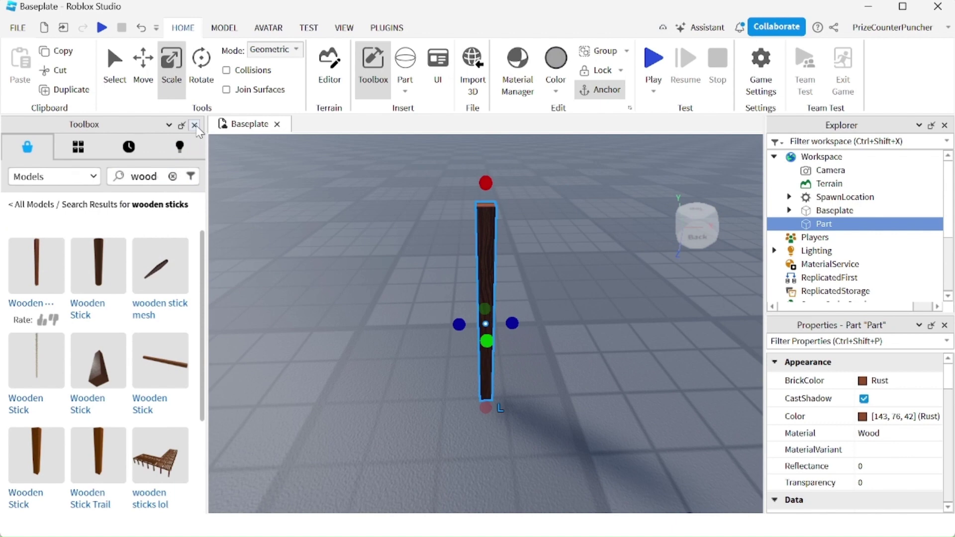
Step: Slim the wooden stick with the Scale handles and rotate it to lie flat
{"action": "left_click", "coordinate": [195, 125]}
{"action": "left_click_drag", "start_coordinate": [274, 233], "coordinate": [264, 185]}
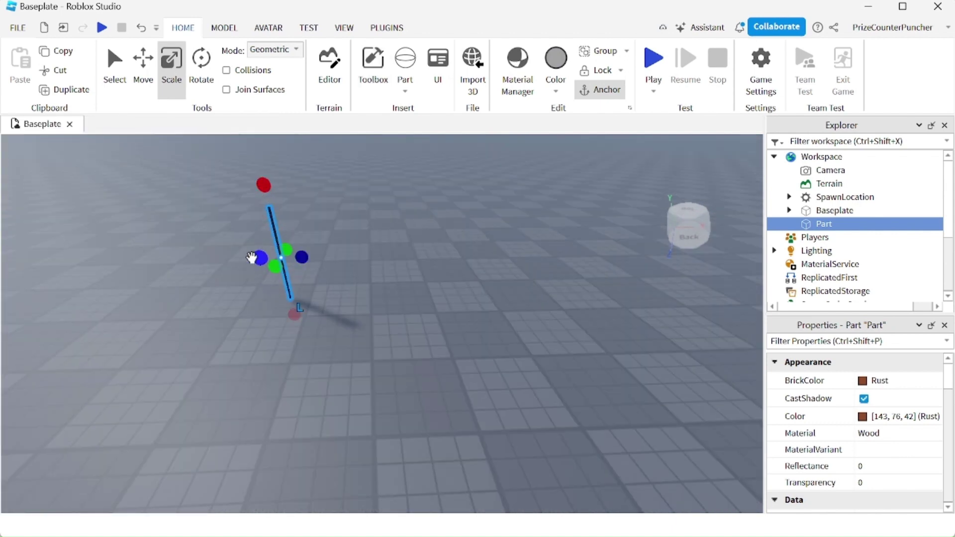
{"action": "left_click_drag", "start_coordinate": [273, 265], "coordinate": [272, 270]}
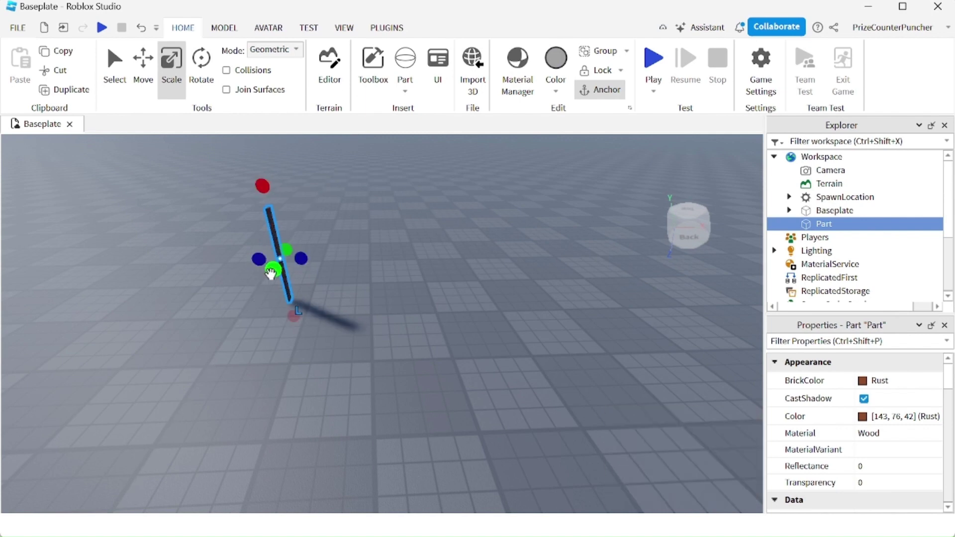
{"action": "left_click", "coordinate": [206, 85]}
{"action": "mouse_move", "coordinate": [315, 214]}
{"action": "left_mouse_down"}
{"action": "mouse_move", "coordinate": [350, 282]}
{"action": "mouse_move", "coordinate": [321, 294]}
{"action": "left_mouse_up"}
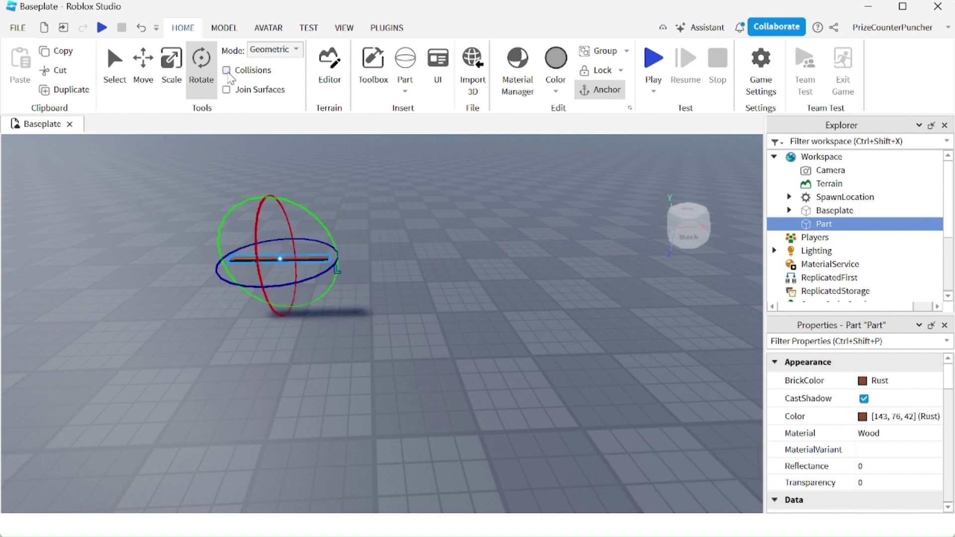
Step: Lower the stick onto the baseplate with Collisions on, then turn Collisions off and duplicate it
{"action": "left_click", "coordinate": [227, 71]}
{"action": "left_click", "coordinate": [143, 64]}
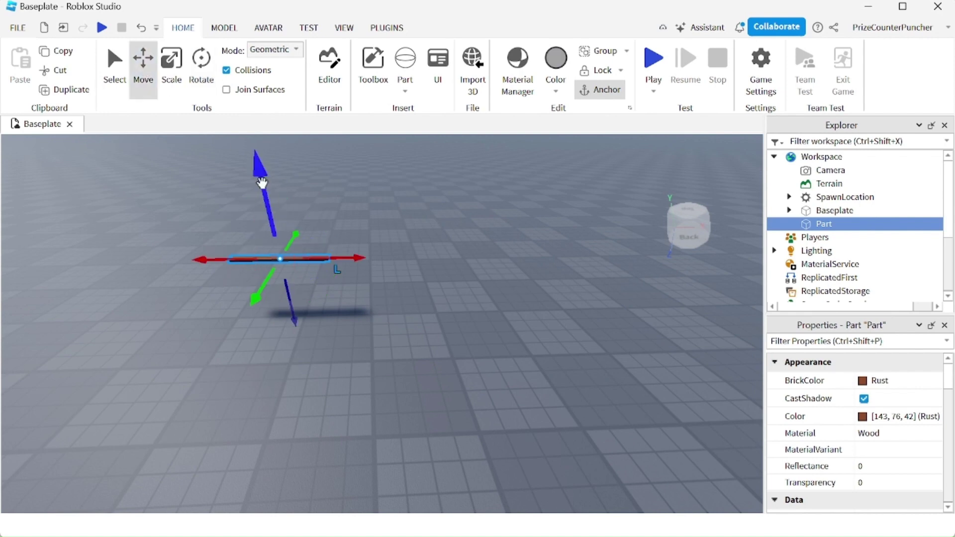
{"action": "left_click_drag", "start_coordinate": [262, 183], "coordinate": [269, 213]}
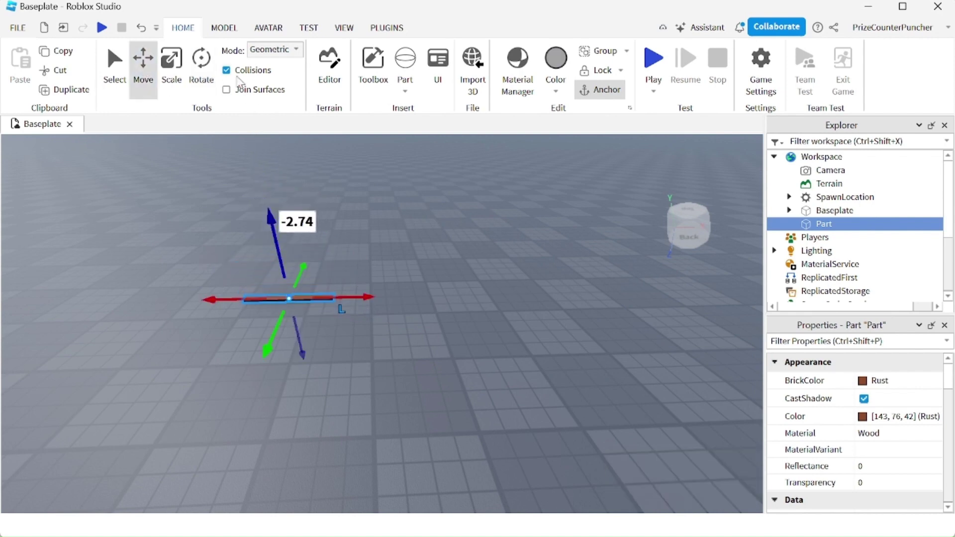
{"action": "left_click", "coordinate": [227, 70]}
{"action": "key", "text": "ctrl+d"}
Step: Duplicate the stick again and spin each copy about its vertical axis into a five-stick star
{"action": "key", "text": "ctrl+d"}
{"action": "key", "text": "ctrl+d"}
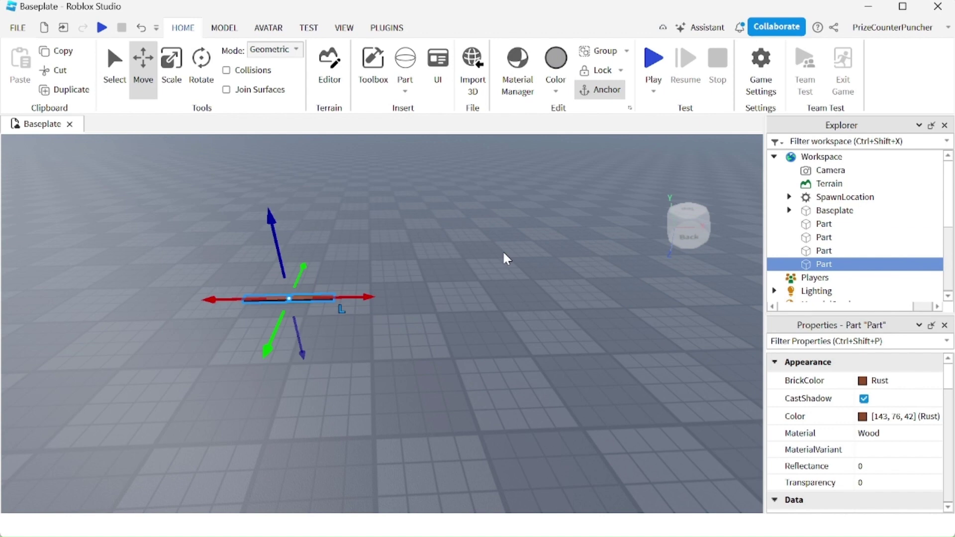
{"action": "key", "text": "ctrl+d"}
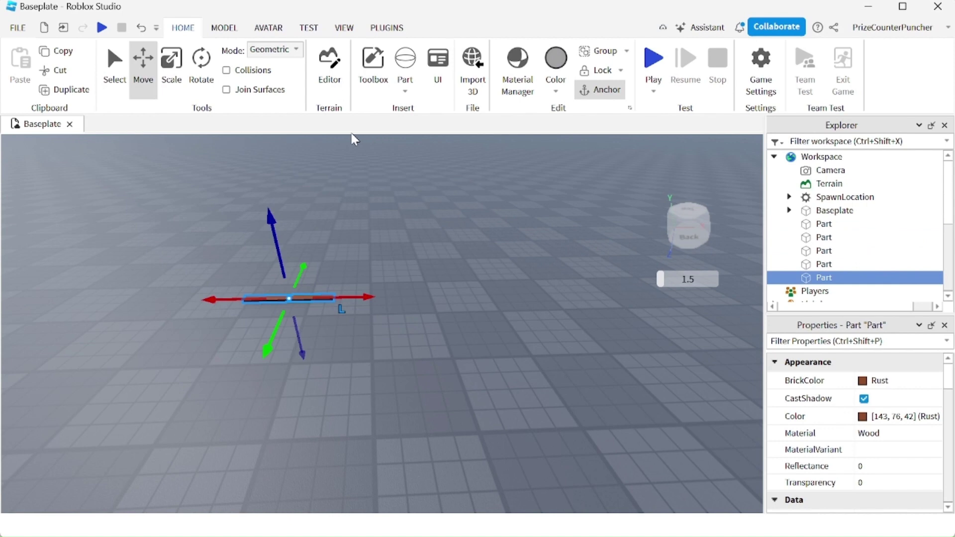
{"action": "left_click", "coordinate": [202, 71]}
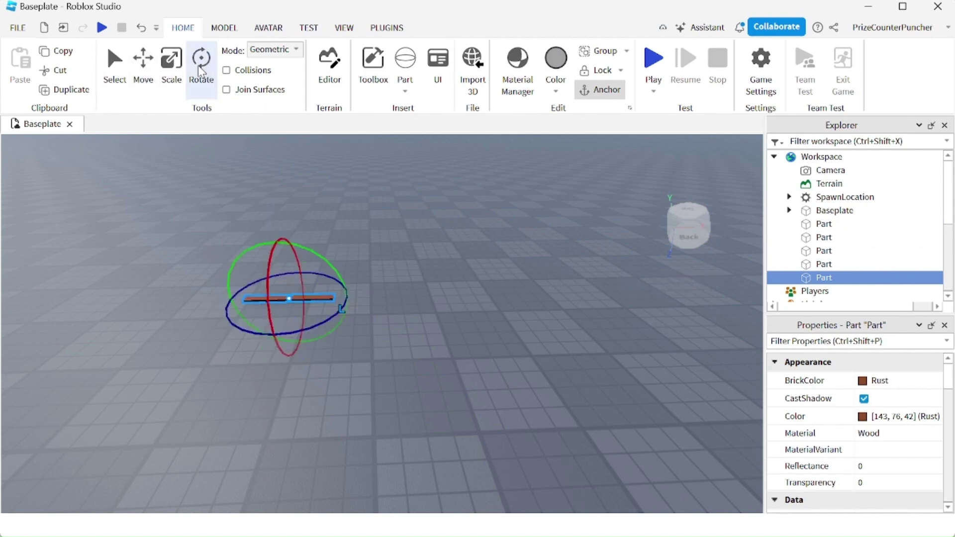
{"action": "left_click_drag", "start_coordinate": [340, 312], "coordinate": [311, 327]}
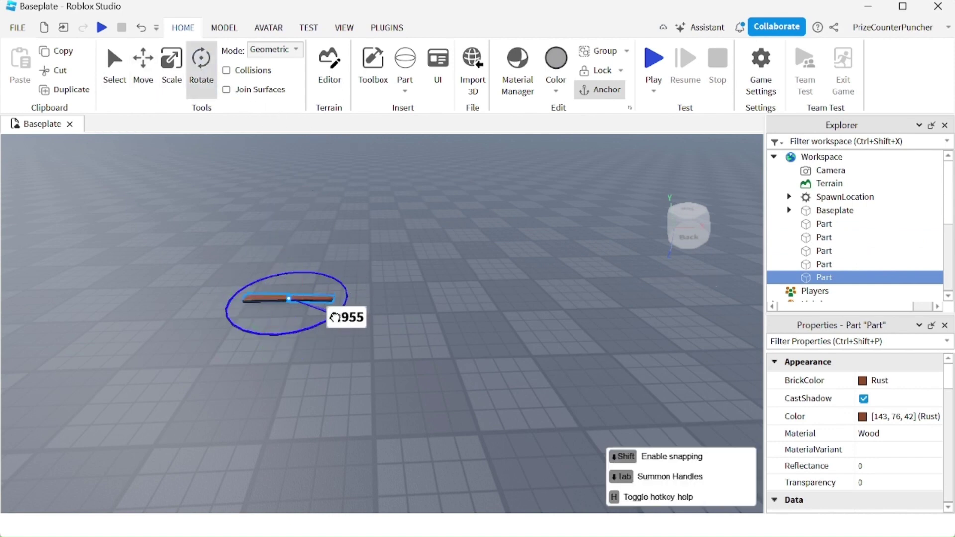
{"action": "left_click", "coordinate": [823, 224]}
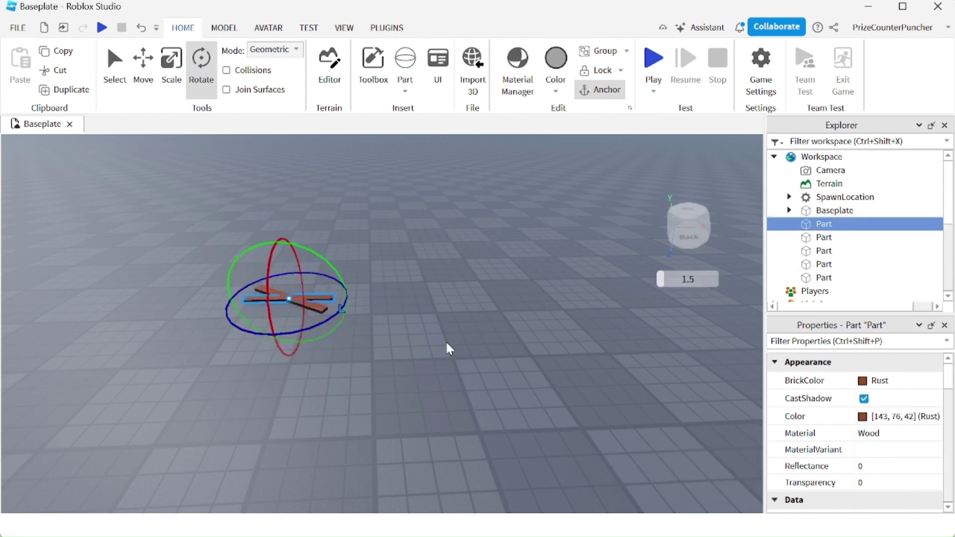
{"action": "left_click_drag", "start_coordinate": [346, 298], "coordinate": [306, 335]}
{"action": "left_click", "coordinate": [298, 306]}
{"action": "left_click_drag", "start_coordinate": [343, 303], "coordinate": [203, 332]}
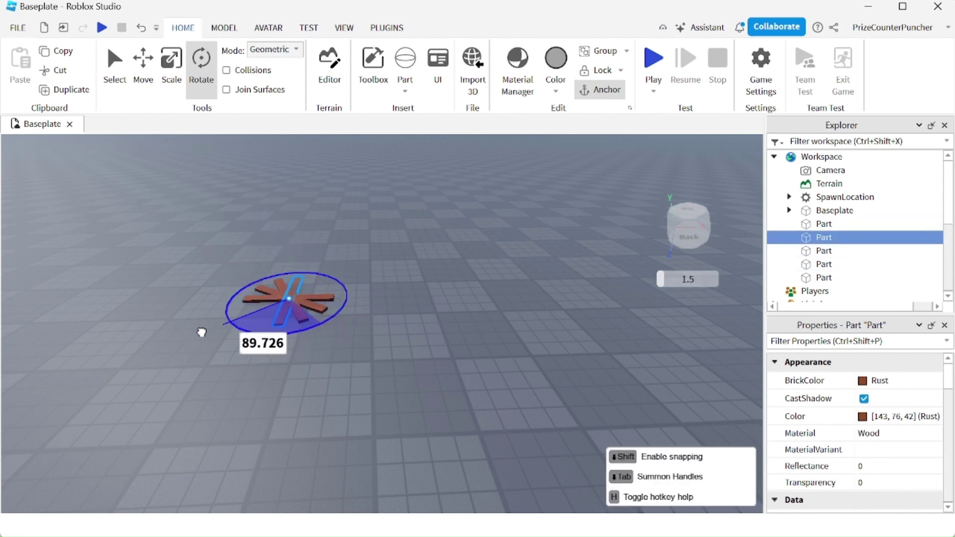
{"action": "left_click", "coordinate": [328, 298]}
{"action": "left_click_drag", "start_coordinate": [344, 313], "coordinate": [64, 302]}
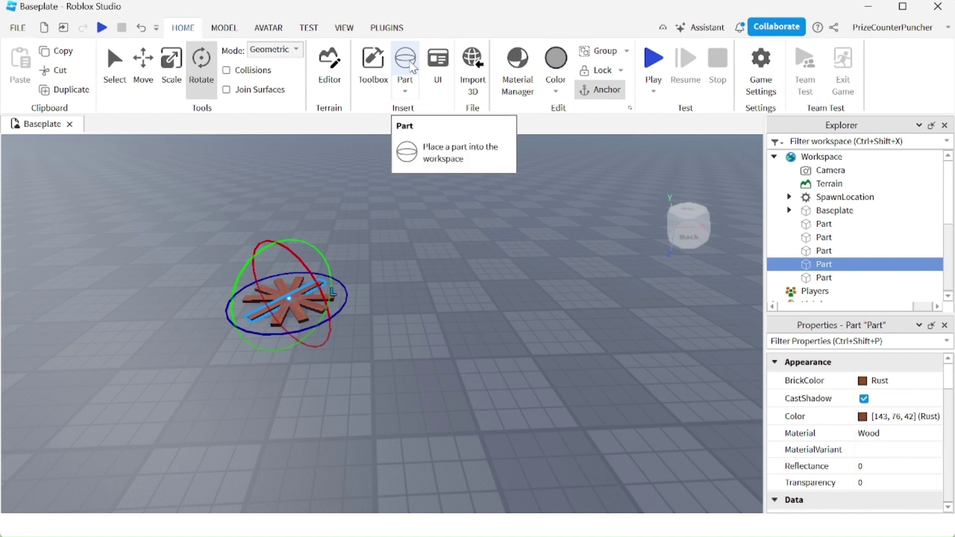
Step: Insert a sphere, shrink it, colour it Really red and place it at the star's centre
{"action": "left_click", "coordinate": [412, 67]}
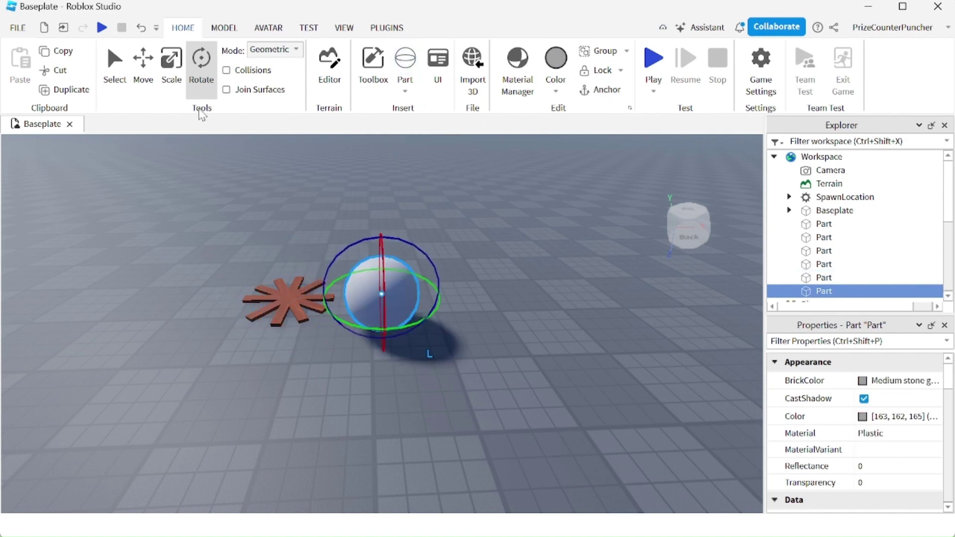
{"action": "left_click", "coordinate": [171, 65]}
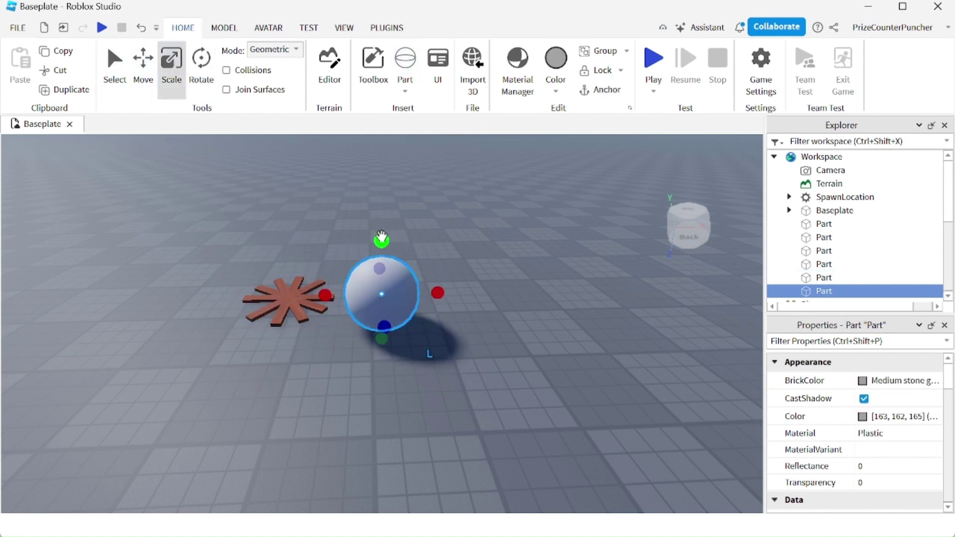
{"action": "left_click_drag", "start_coordinate": [381, 241], "coordinate": [379, 294]}
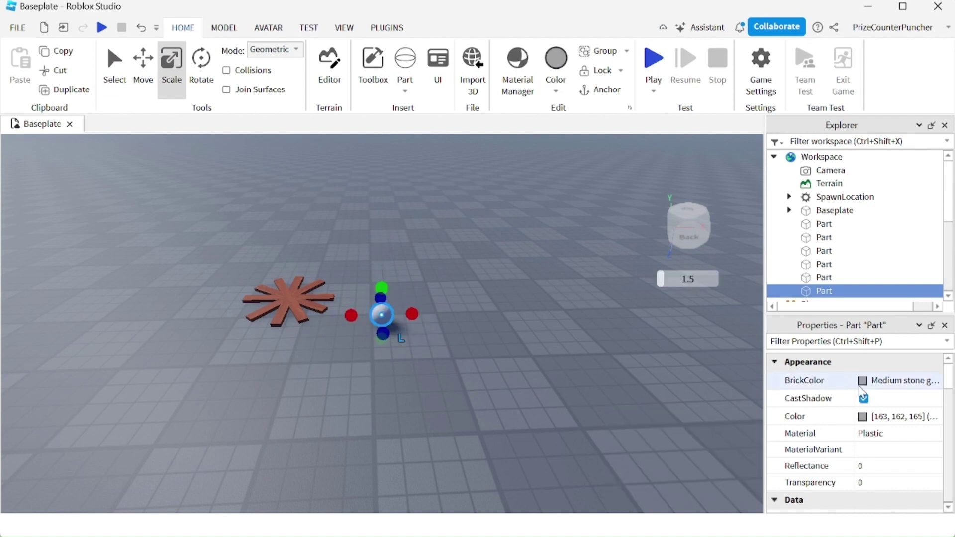
{"action": "left_click", "coordinate": [870, 383]}
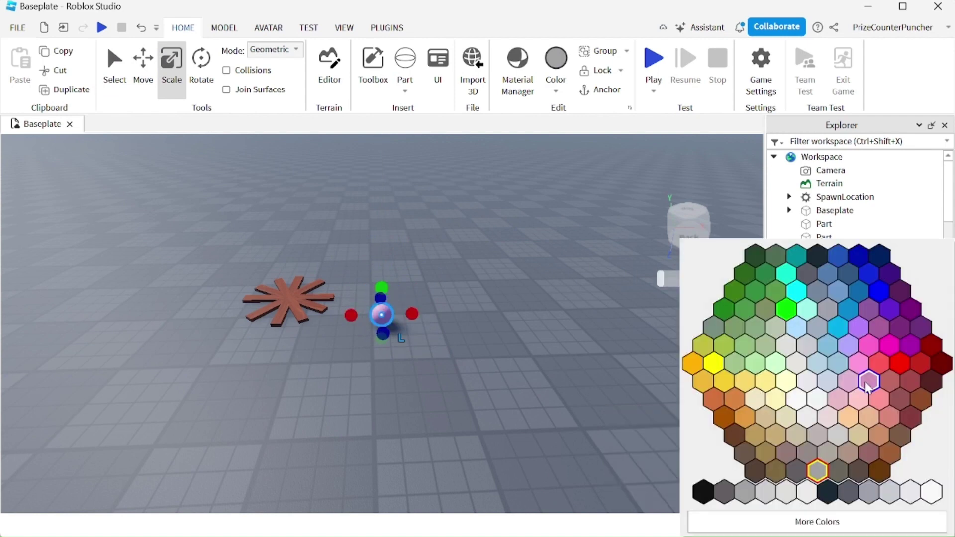
{"action": "left_click", "coordinate": [901, 365]}
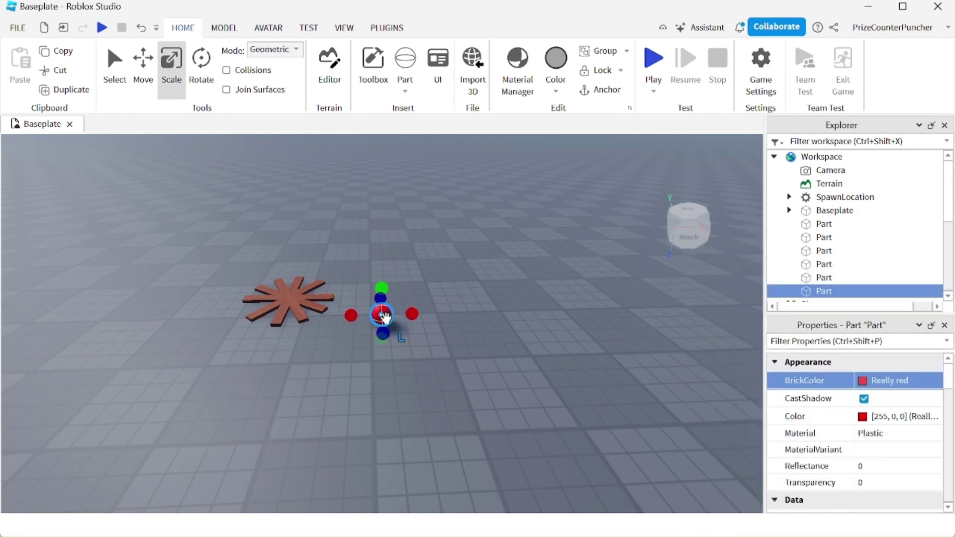
{"action": "left_click_drag", "start_coordinate": [384, 317], "coordinate": [291, 305]}
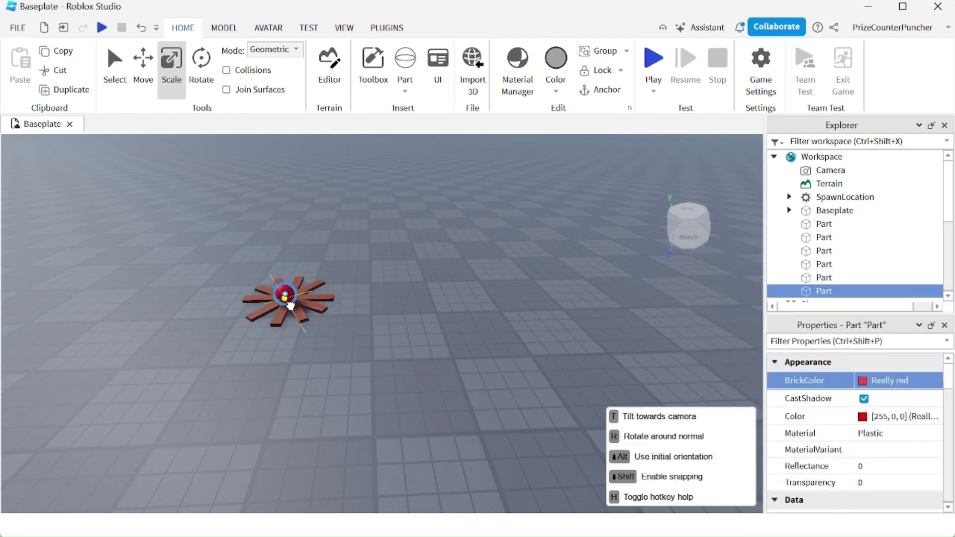
{"action": "left_click", "coordinate": [143, 79]}
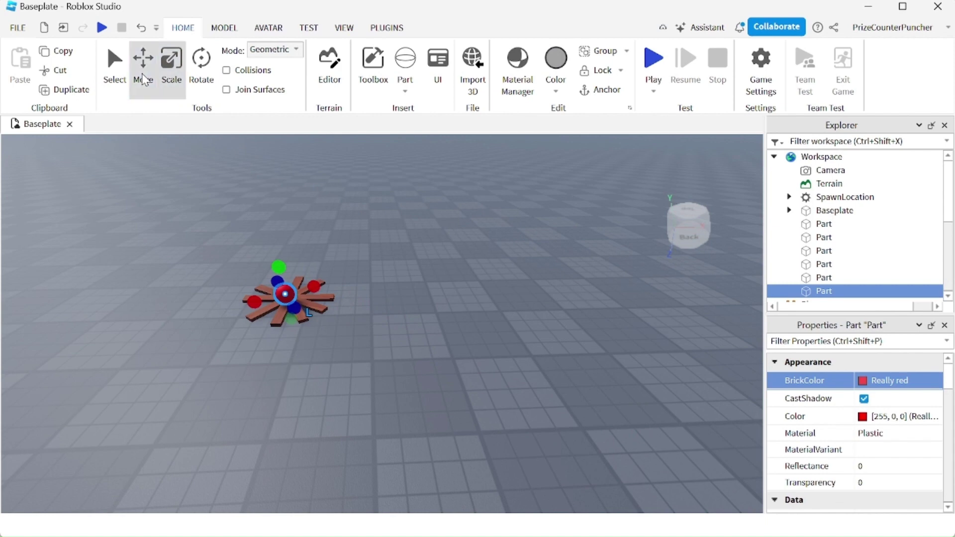
{"action": "left_click", "coordinate": [143, 78]}
{"action": "left_click_drag", "start_coordinate": [267, 208], "coordinate": [268, 224]}
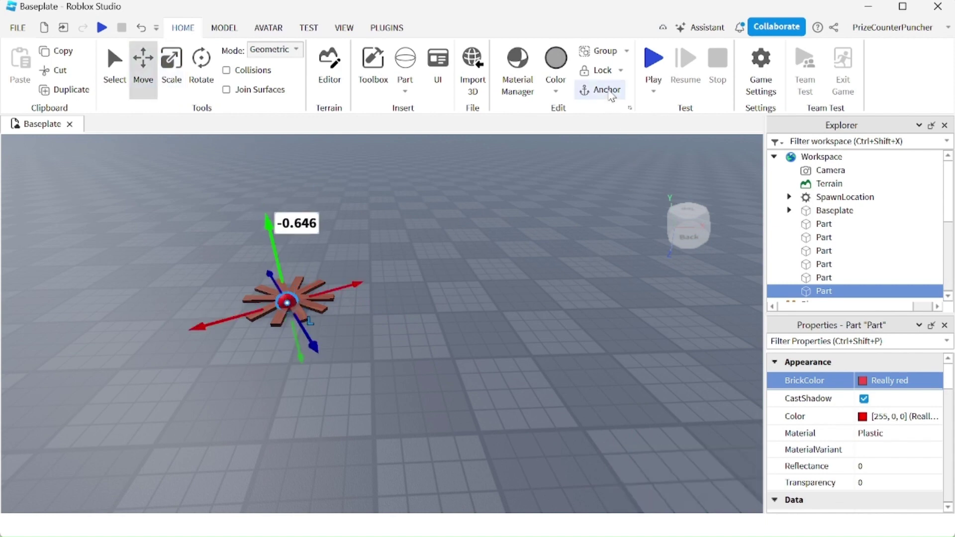
{"action": "left_click", "coordinate": [610, 93]}
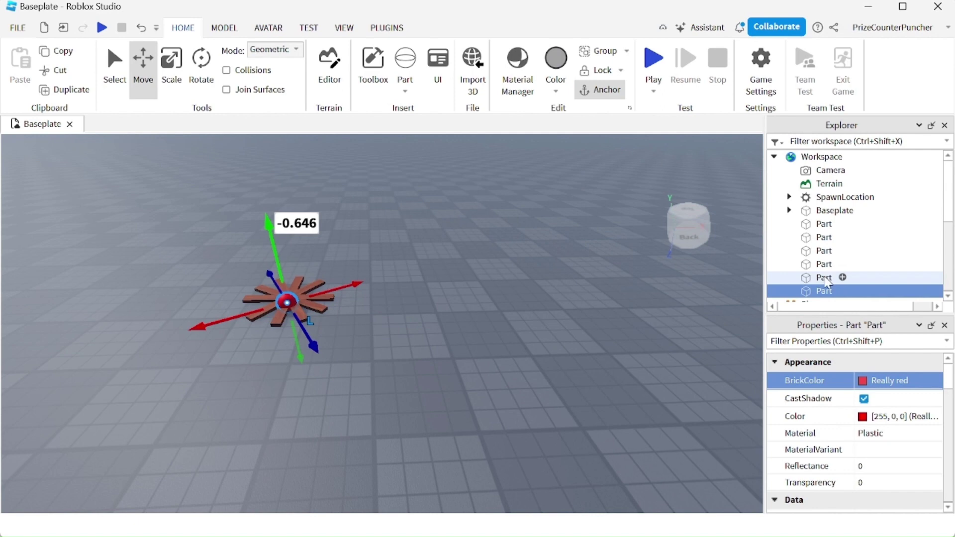
{"action": "left_click", "coordinate": [826, 225]}
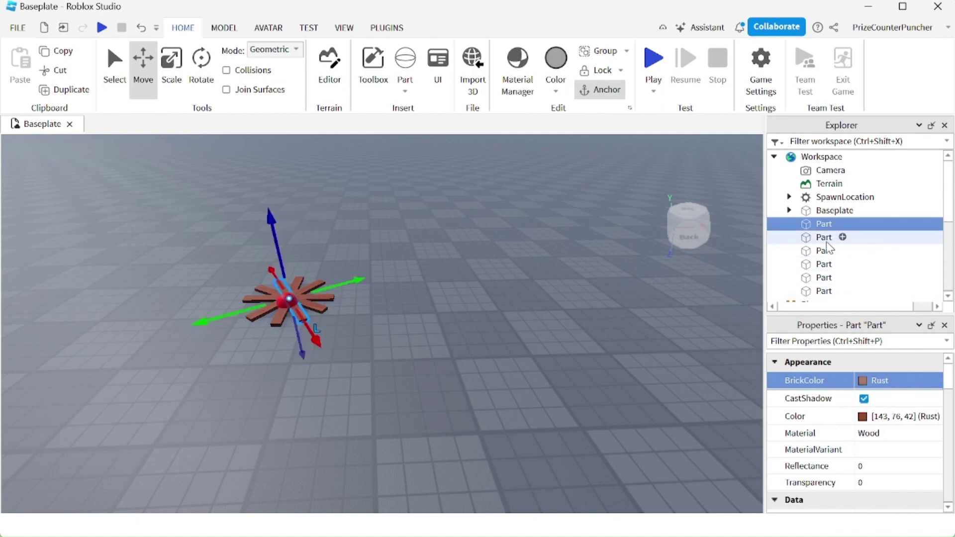
{"action": "left_click", "coordinate": [827, 240]}
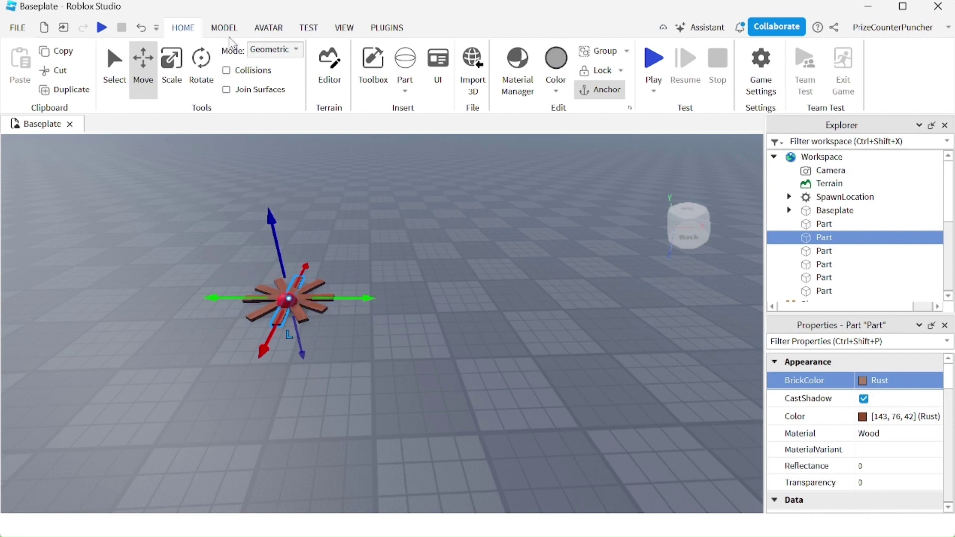
Step: Add a Fire effect to the selected wooden stick via Model > Gameplay > Effects
{"action": "left_click", "coordinate": [224, 27]}
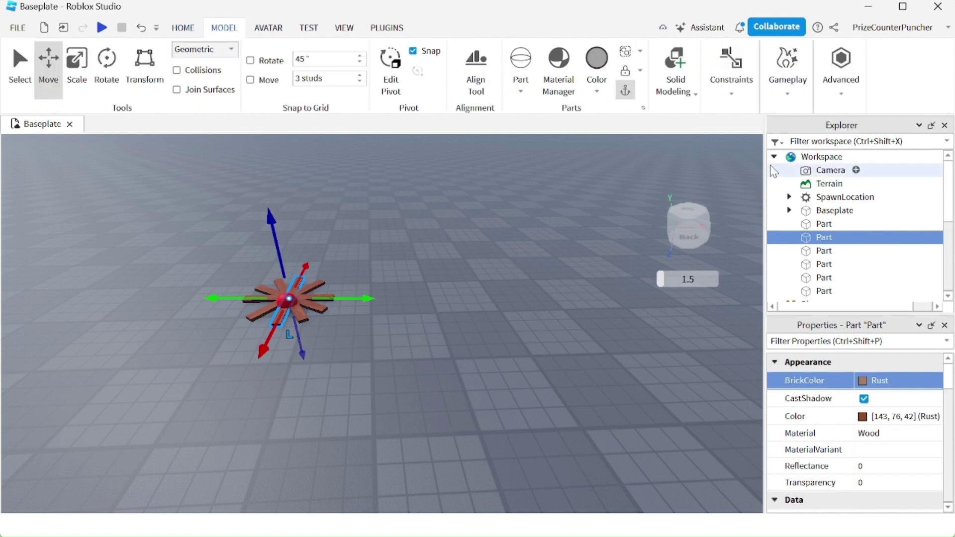
{"action": "left_click", "coordinate": [794, 101]}
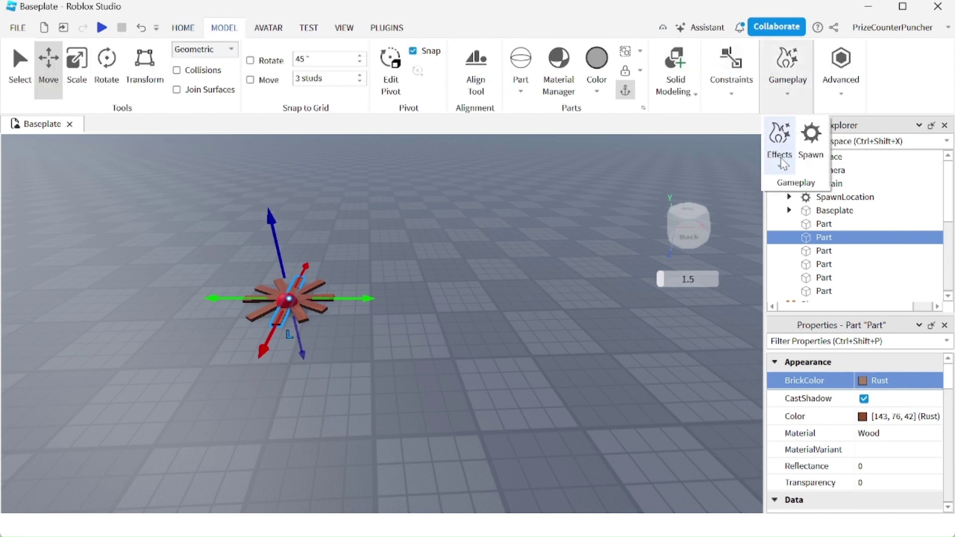
{"action": "left_click", "coordinate": [779, 168]}
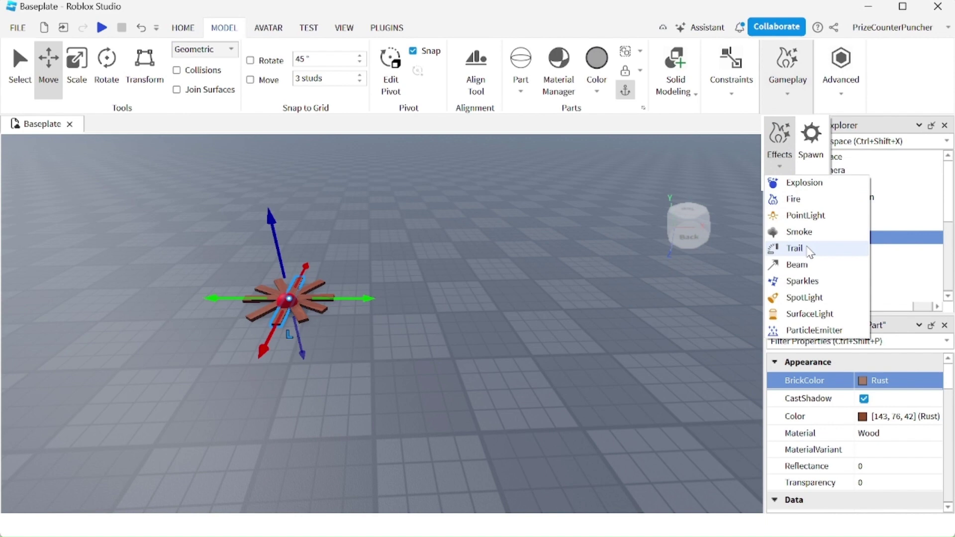
{"action": "left_click", "coordinate": [794, 199]}
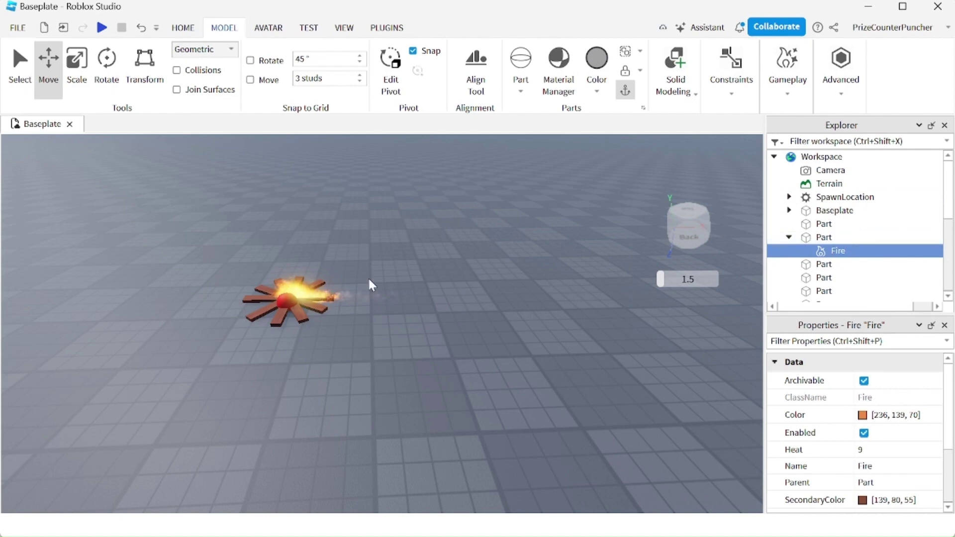
{"action": "scroll", "coordinate": [841, 271], "scroll_direction": "down", "scroll_amount": 1}
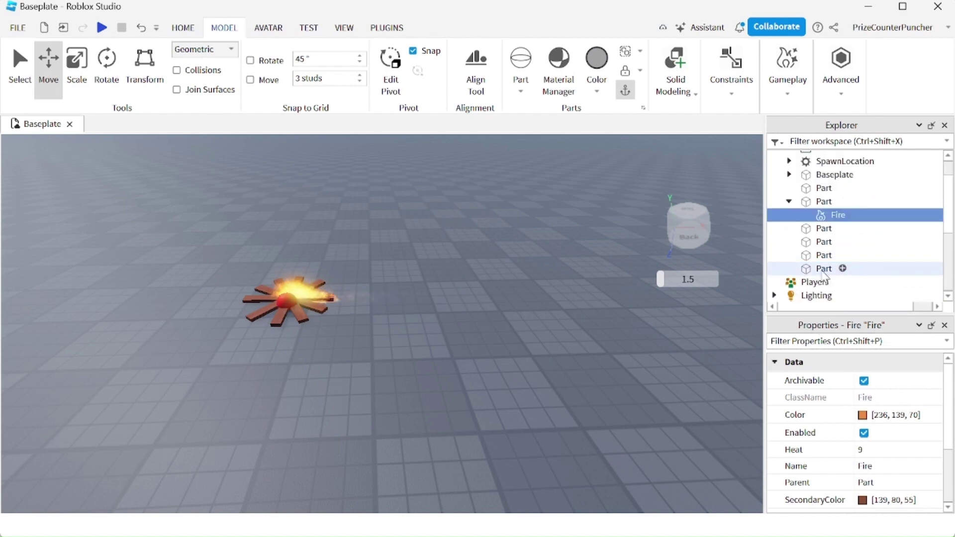
{"action": "left_click", "coordinate": [823, 268]}
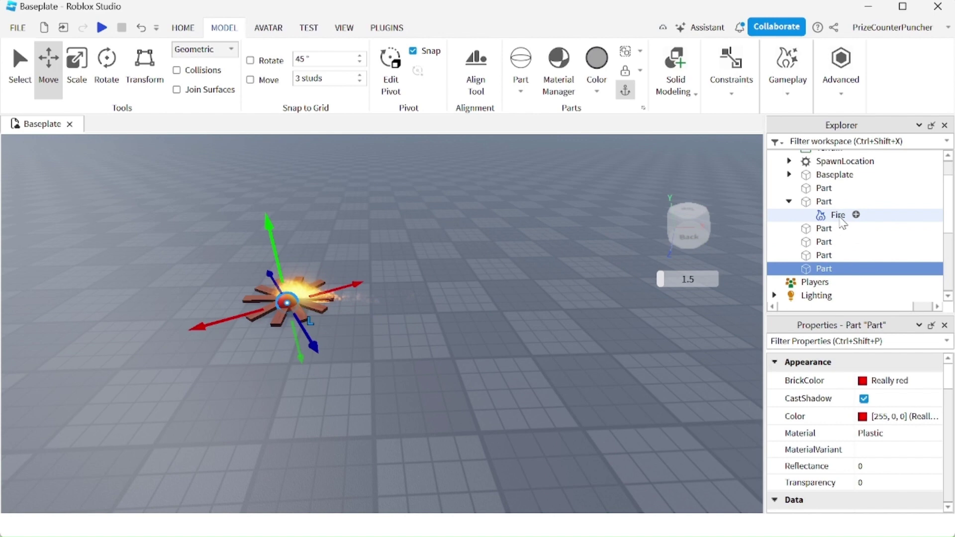
{"action": "left_click", "coordinate": [840, 219]}
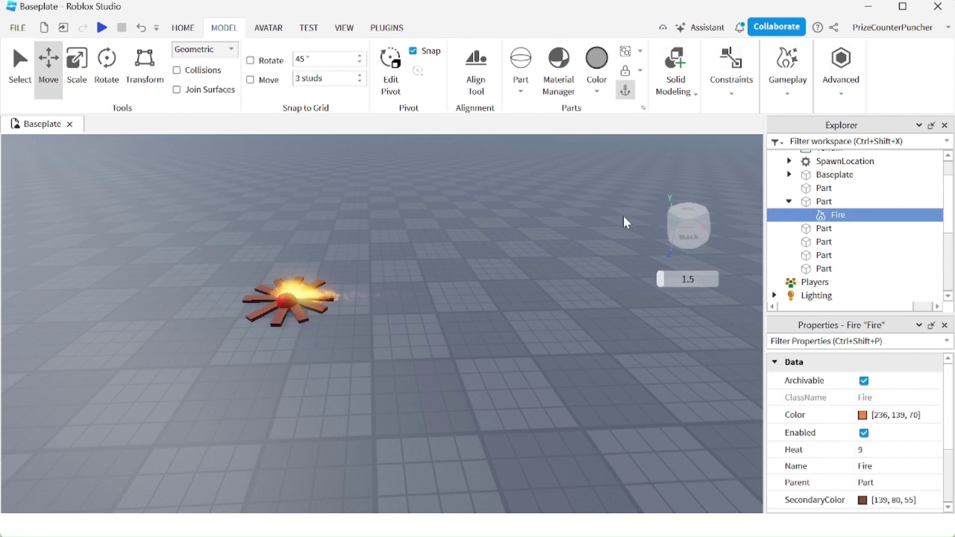
Step: Delete the misplaced Fire and insert a new Fire effect on the red sphere
{"action": "key", "text": "Delete"}
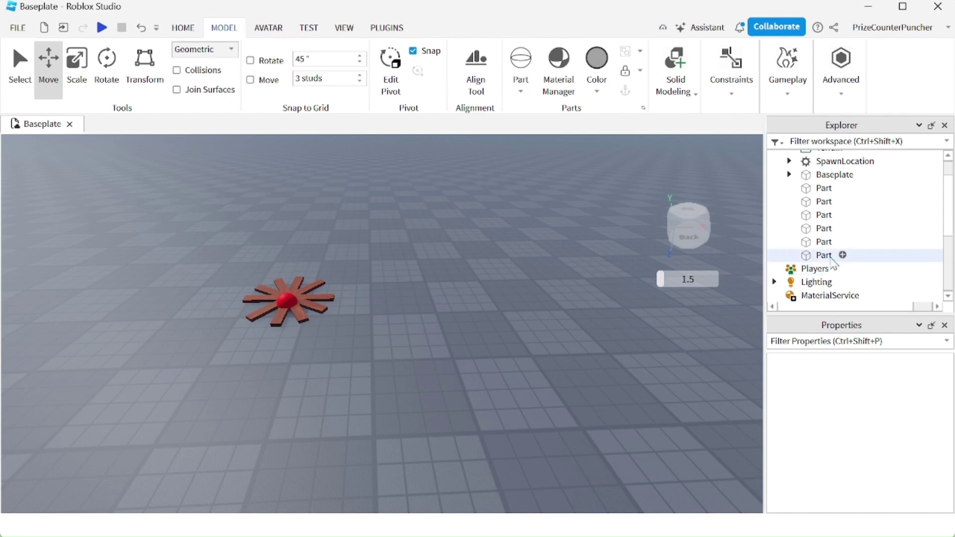
{"action": "left_click", "coordinate": [824, 255]}
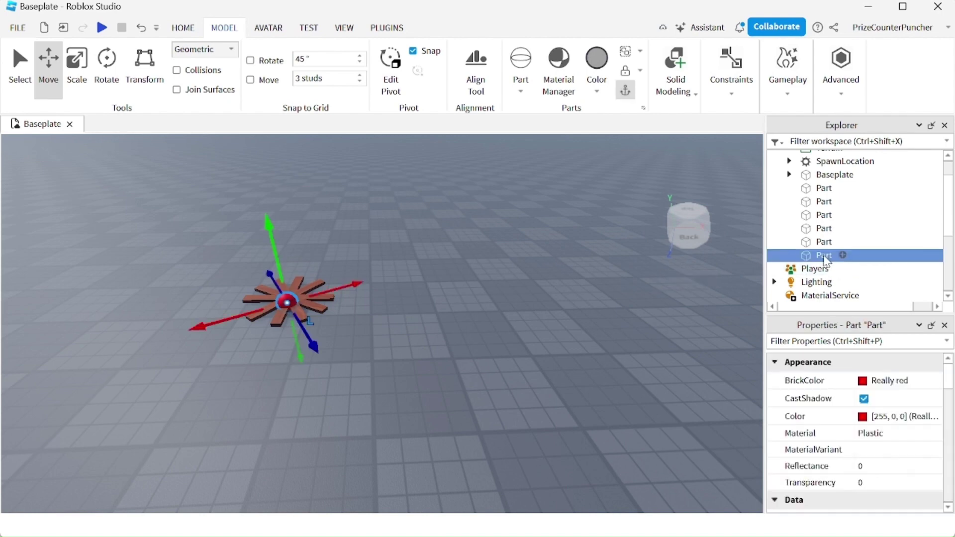
{"action": "left_click", "coordinate": [789, 94]}
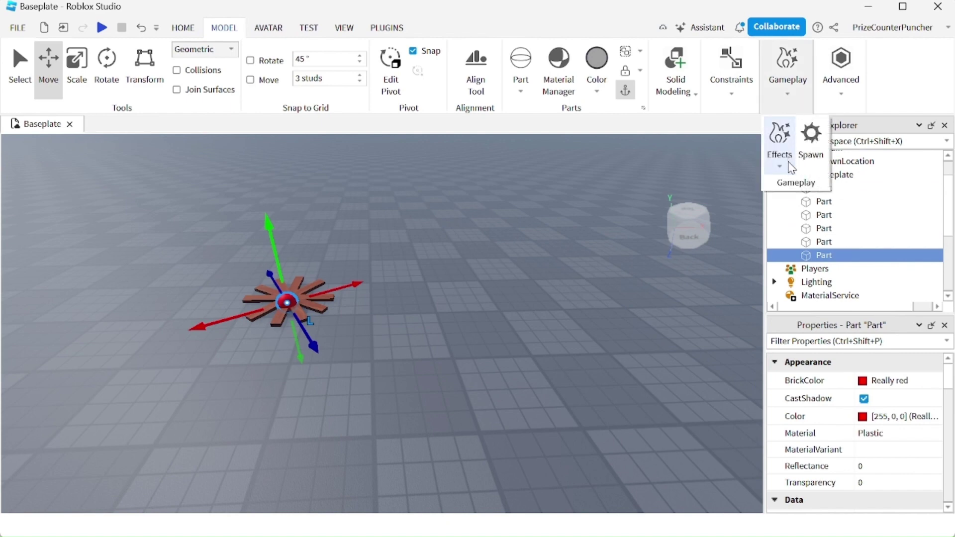
{"action": "left_click", "coordinate": [791, 168]}
{"action": "left_click", "coordinate": [796, 201]}
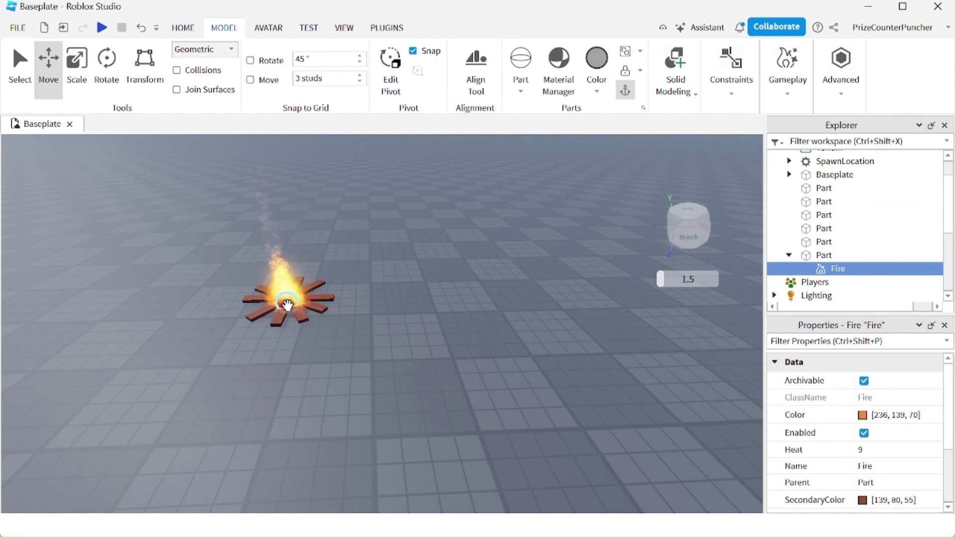
{"action": "left_click", "coordinate": [827, 257]}
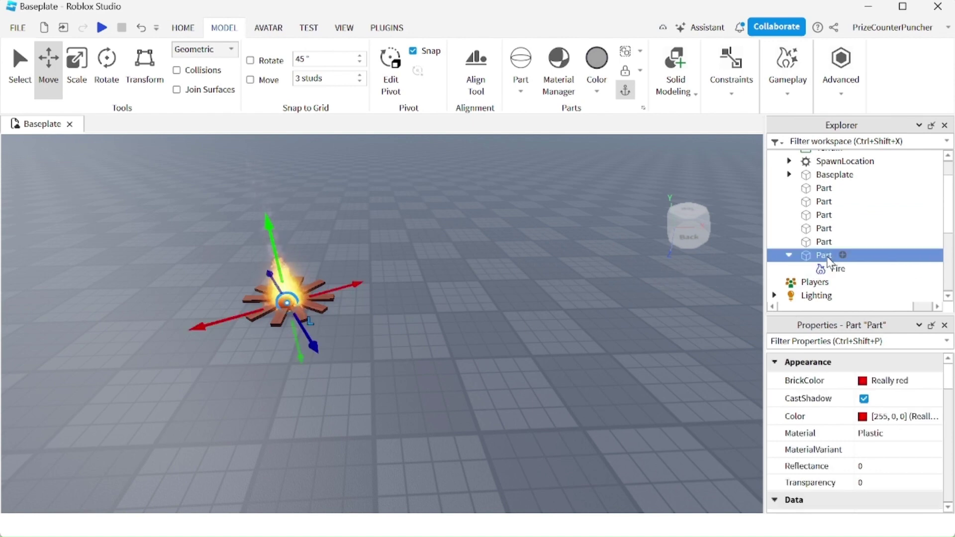
{"action": "left_click", "coordinate": [835, 269]}
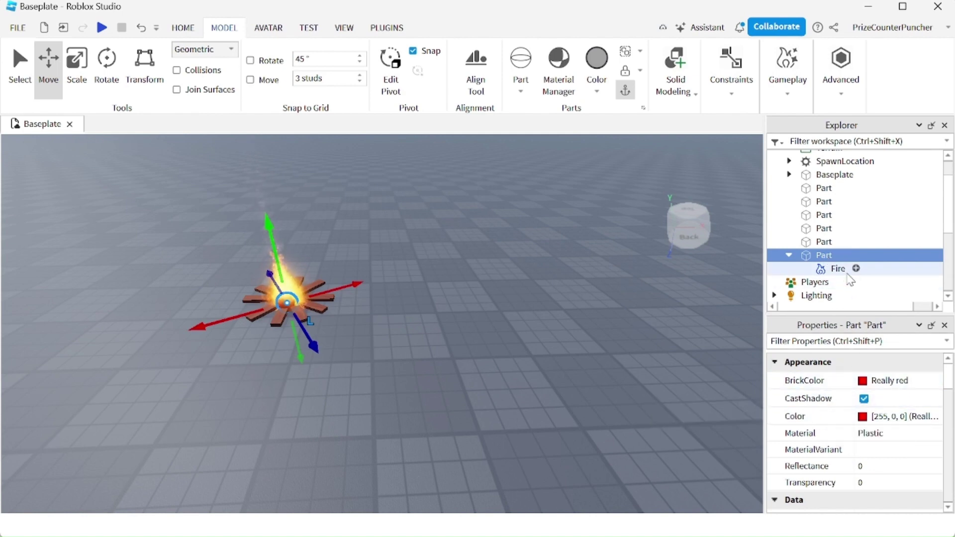
Step: Set the Fire effect's Size property to 10
{"action": "left_click", "coordinate": [838, 271]}
{"action": "scroll", "coordinate": [825, 408], "scroll_direction": "down", "scroll_amount": 3}
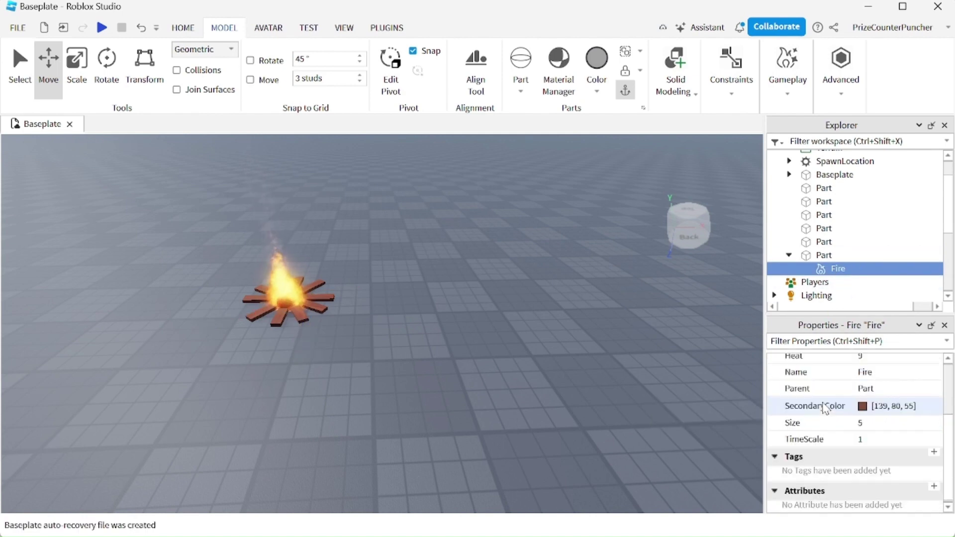
{"action": "left_click", "coordinate": [868, 426]}
{"action": "type", "text": "10"}
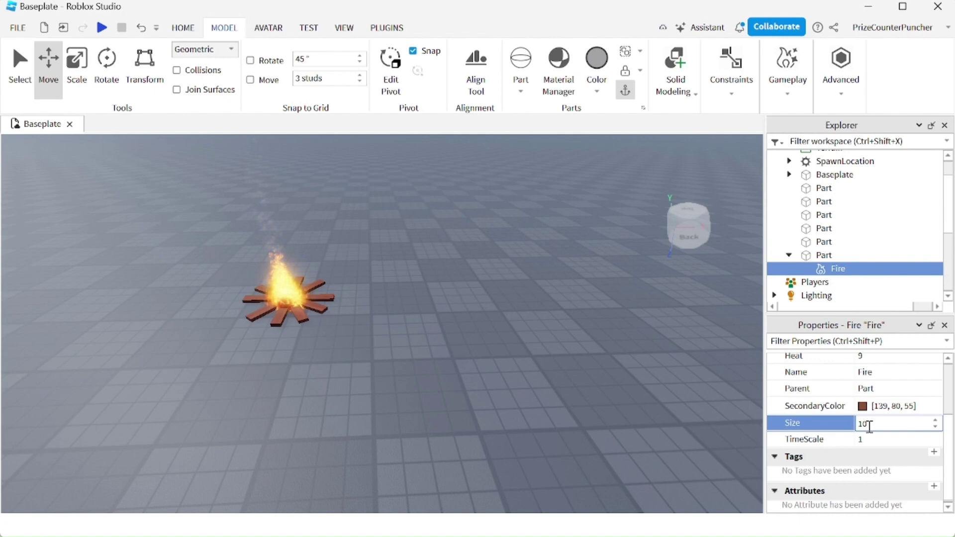
{"action": "key", "text": "Return"}
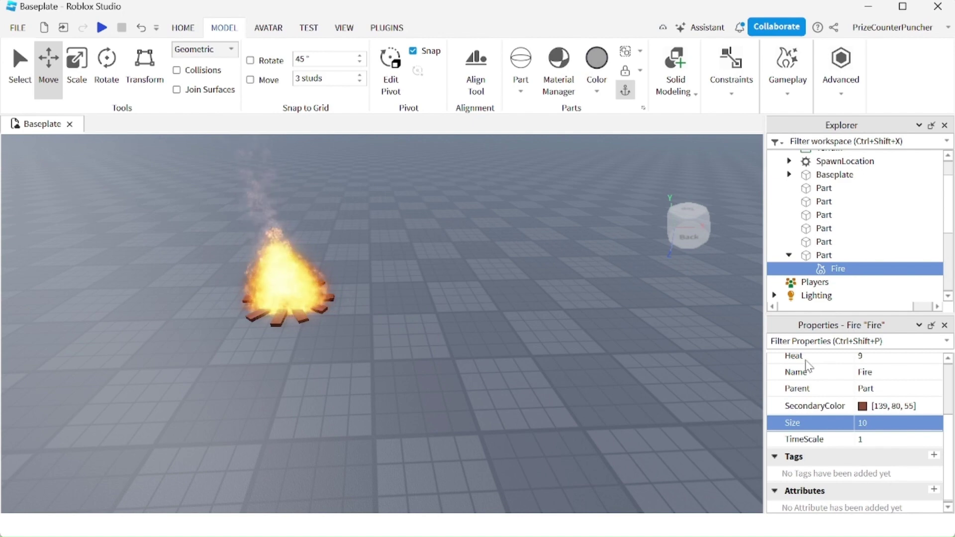
Step: Add a Smoke effect to the red sphere and start a play test
{"action": "left_click", "coordinate": [826, 256]}
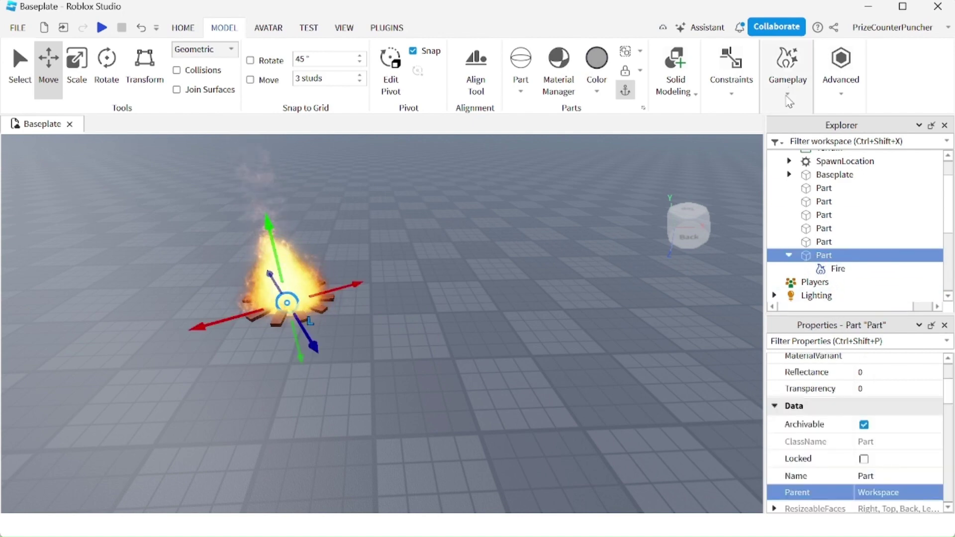
{"action": "left_click", "coordinate": [789, 101]}
{"action": "left_click", "coordinate": [779, 167]}
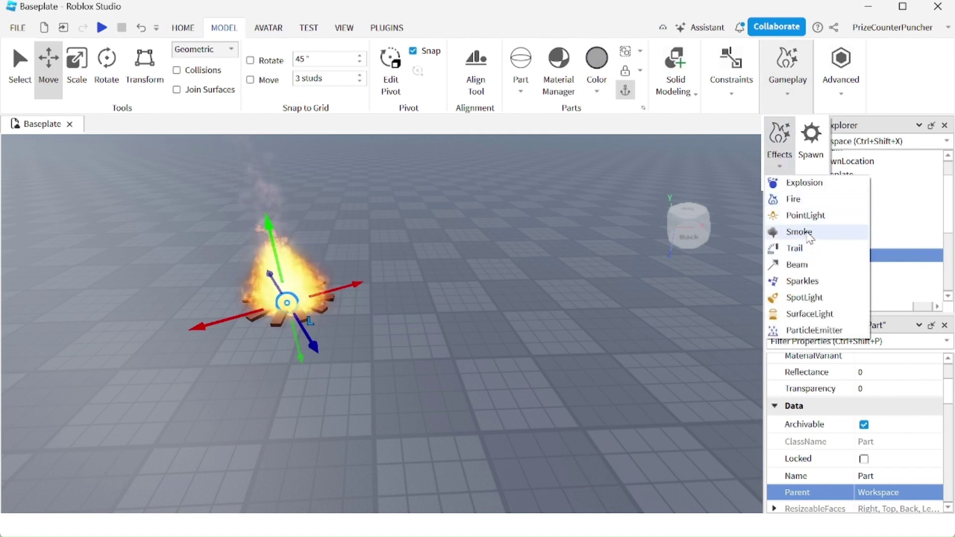
{"action": "left_click", "coordinate": [809, 232]}
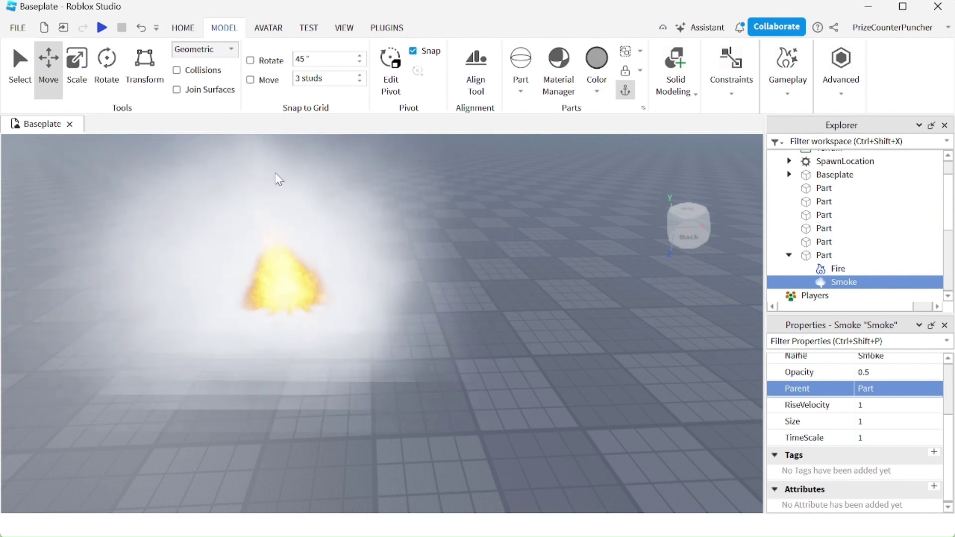
{"action": "left_click", "coordinate": [102, 27]}
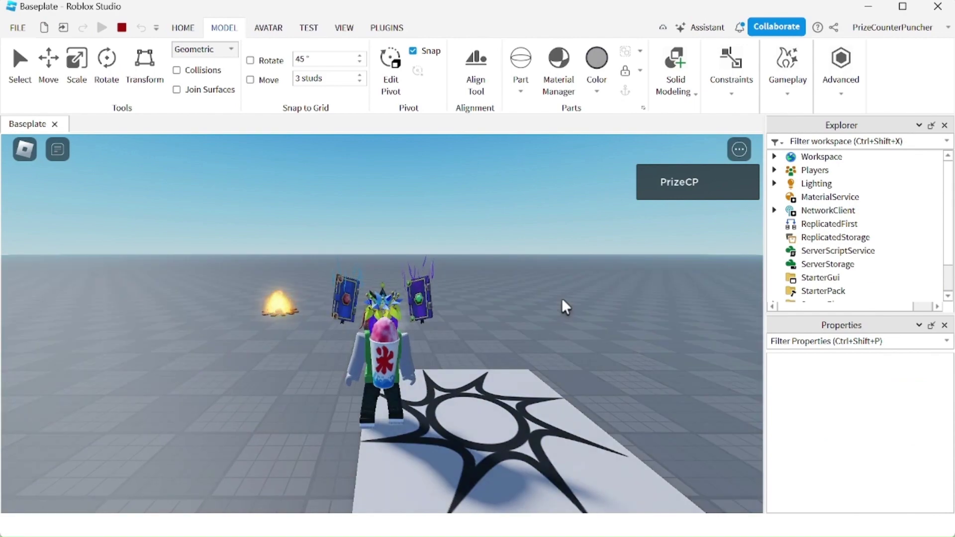
Step: Walk the avatar up to the campfire with W and S to watch the fire and smoke
{"action": "key", "text": "w"}
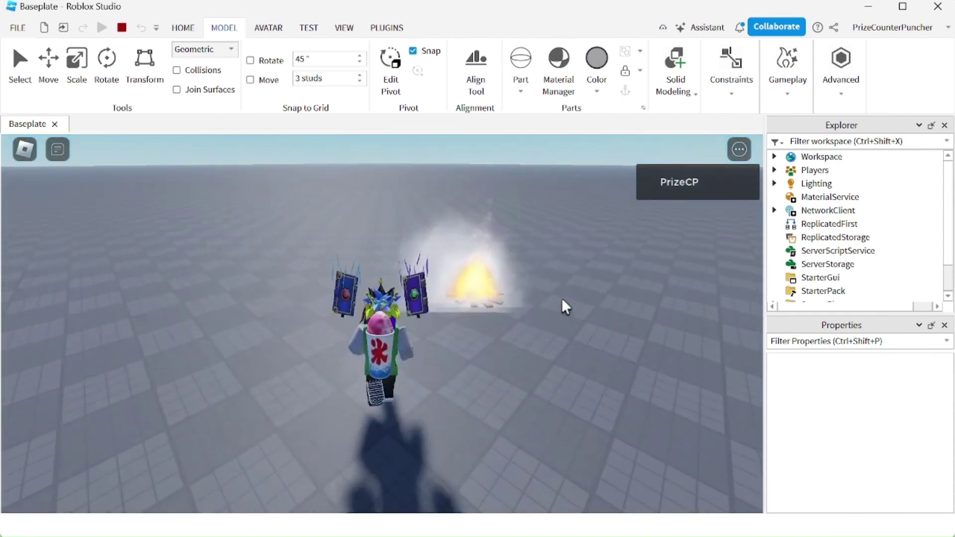
{"action": "key", "text": "s"}
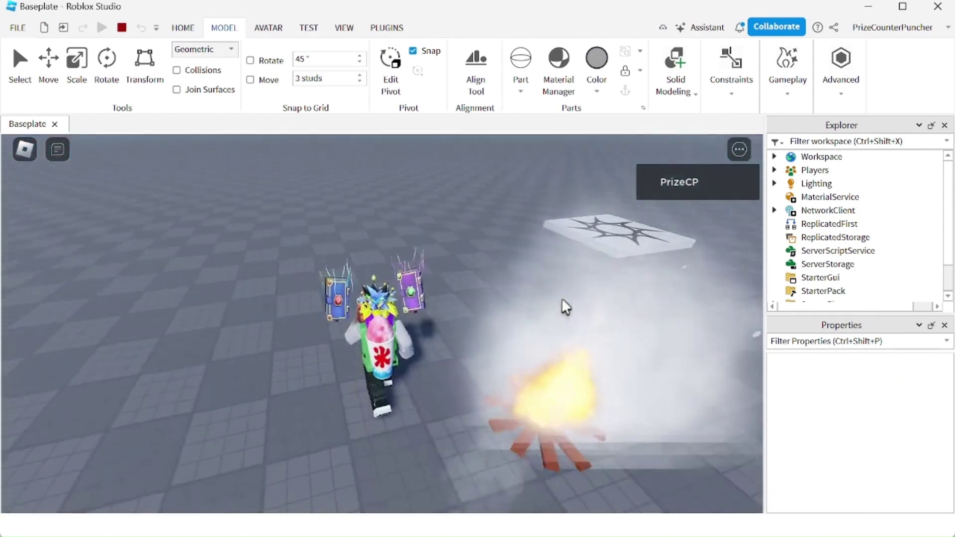
{"action": "key", "text": "s"}
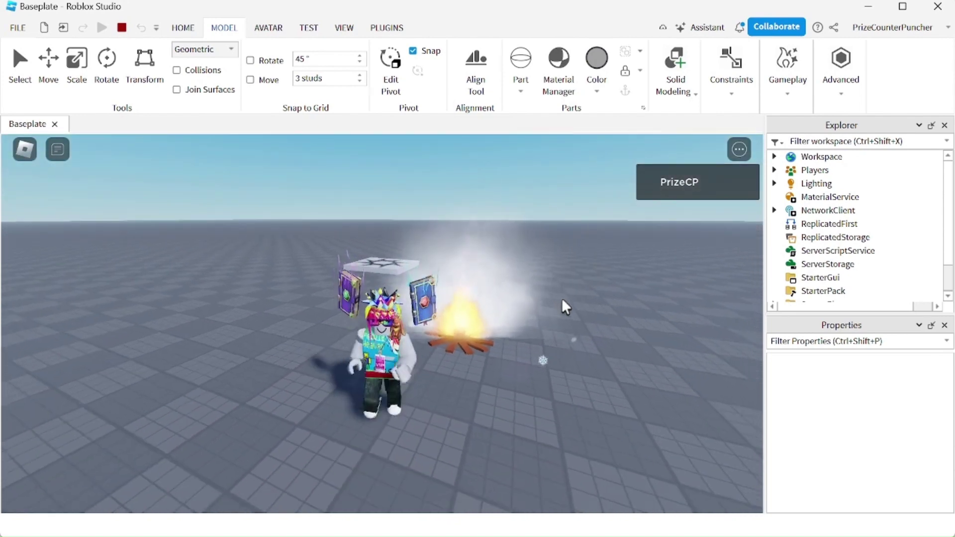
{"action": "key", "text": "s"}
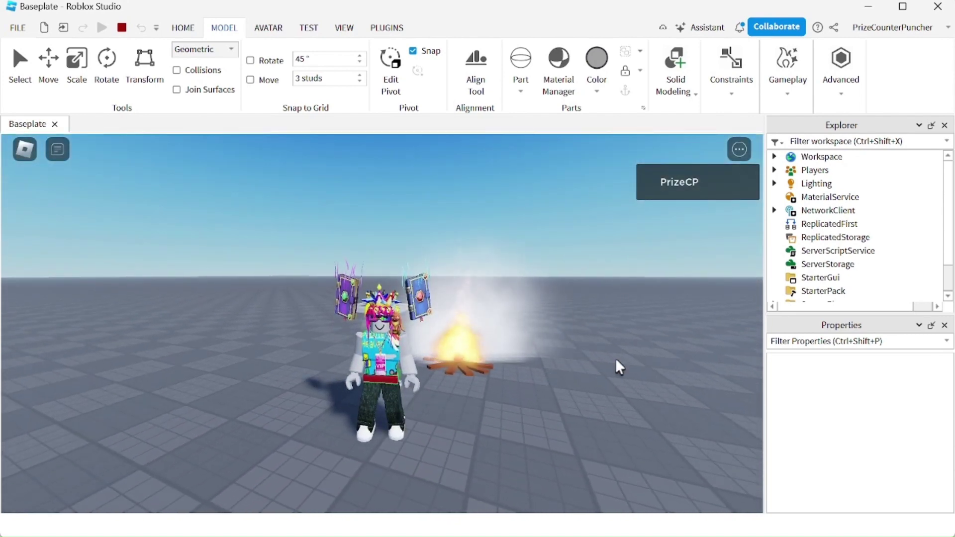